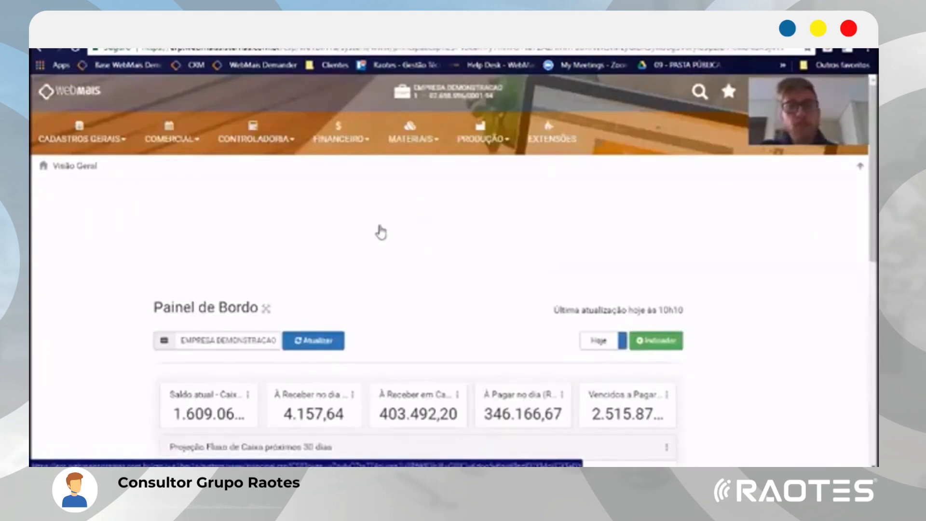
- Open the Acompanhamento Cobrança query for accounts receivable in the financial module
left_click(355, 152)
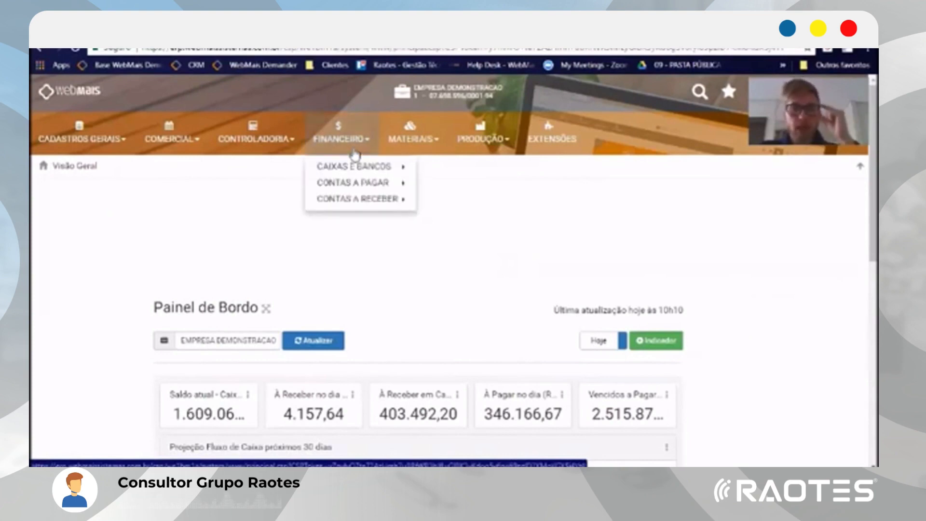
mouse_move(362, 209)
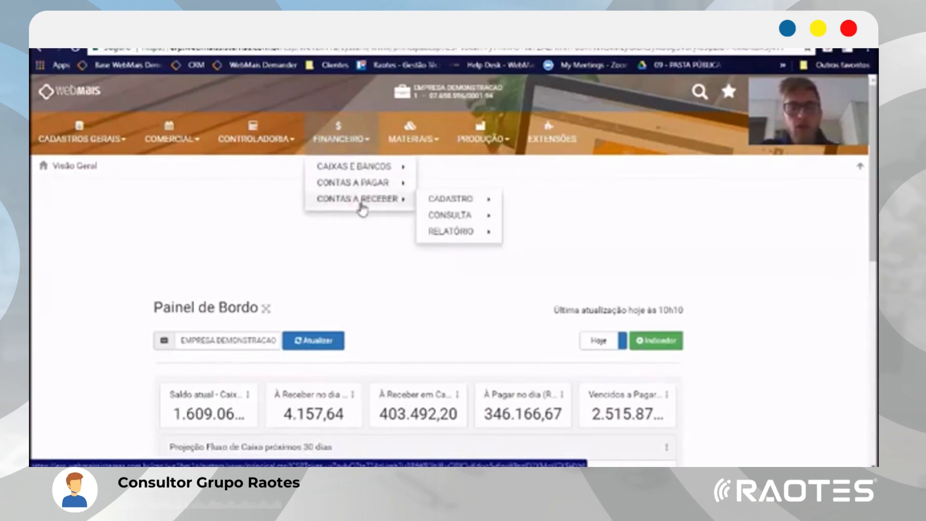
mouse_move(435, 215)
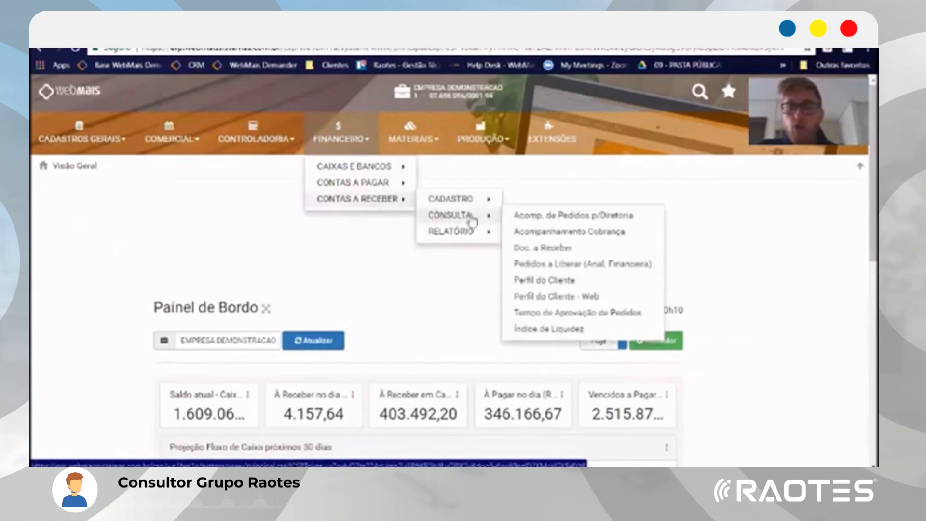
left_click(532, 233)
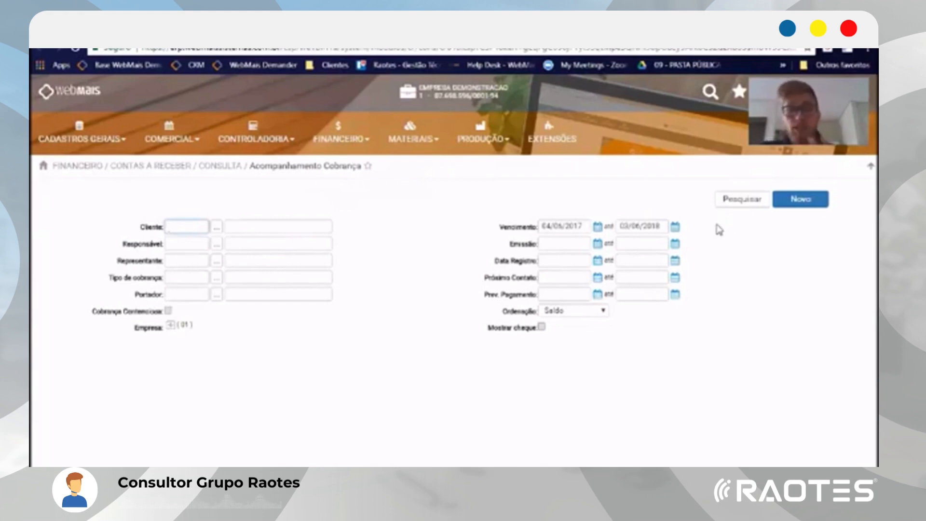
- Run the collection follow-up search with the preset due-date range and review the clients' outstanding balances
left_click(738, 209)
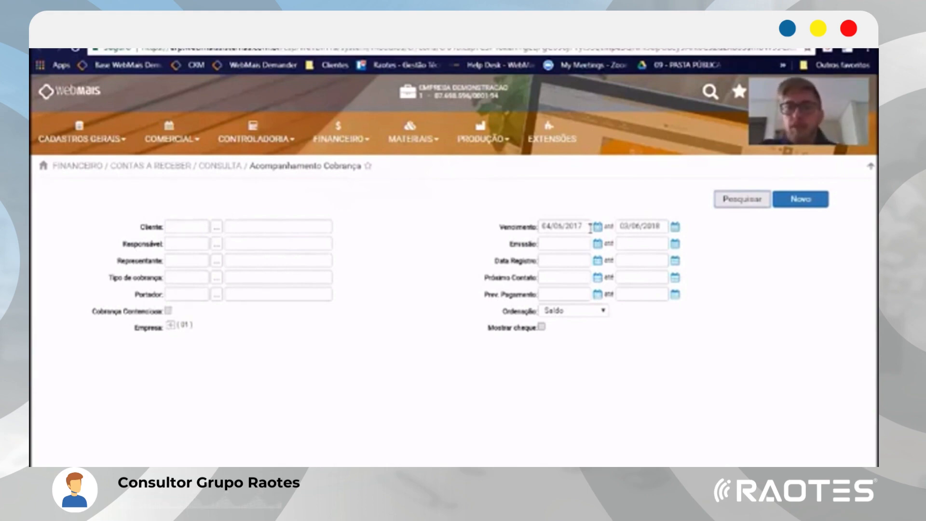
left_click(723, 208)
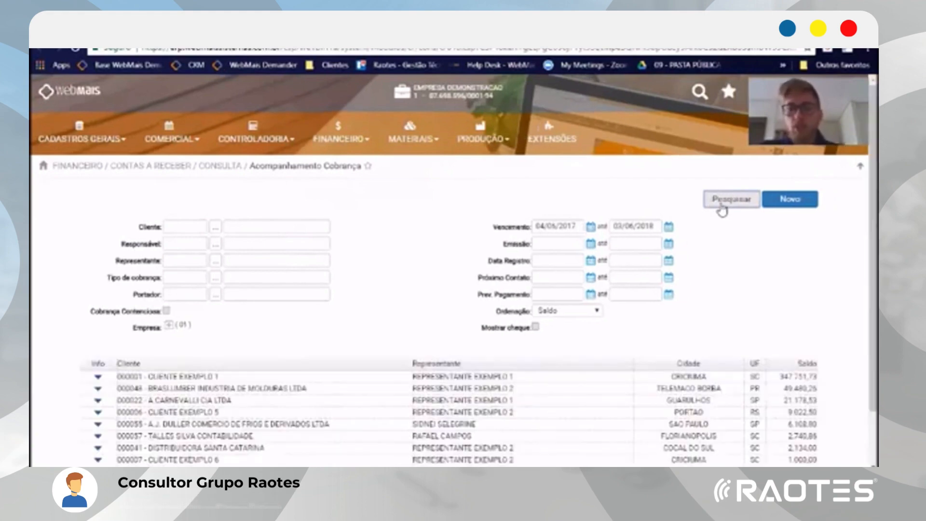
scroll(862, 260, "down", 1)
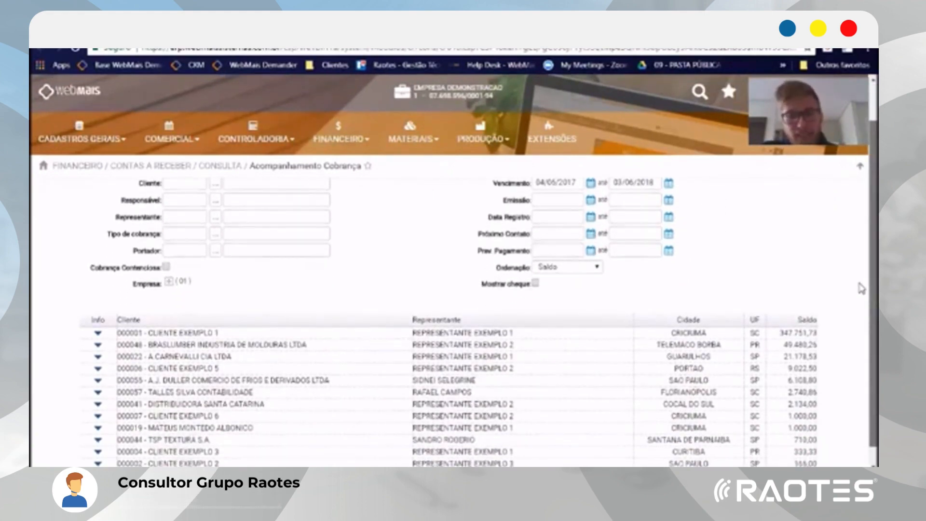
left_click_drag(859, 283, 859, 280)
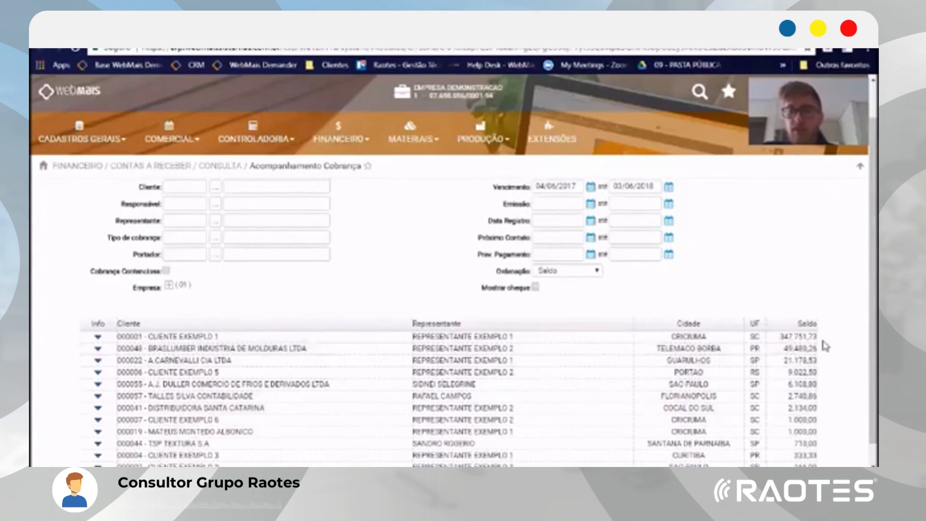
scroll(861, 319, "up", 1)
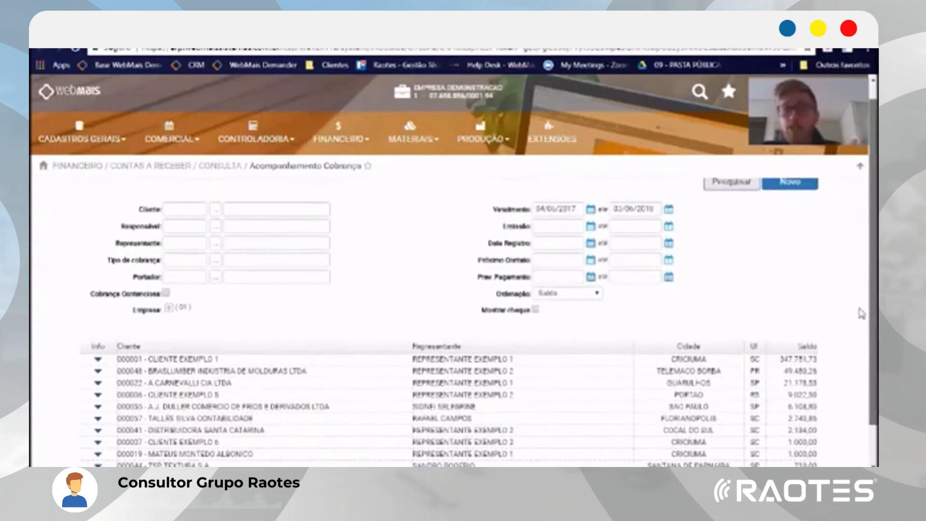
scroll(861, 315, "down", 1)
scroll(861, 319, "down", 1)
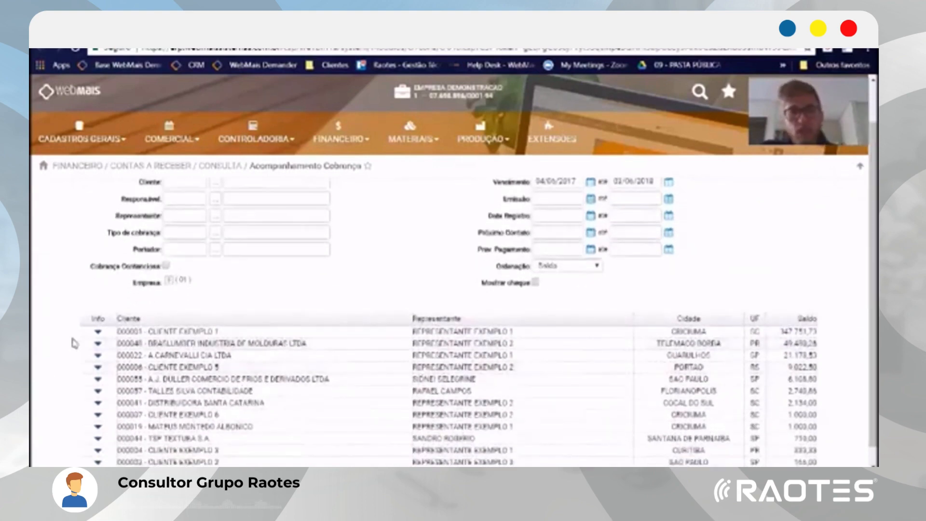
- Expand CLIENTE EXEMPLO 1, review its collection comment history and next-contact field, and close the comments dialog
left_click(98, 332)
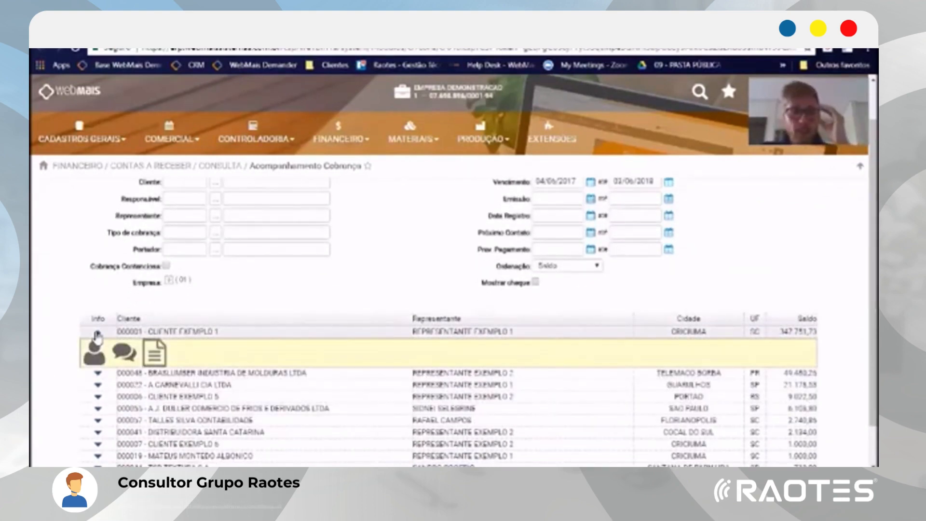
left_click(122, 356)
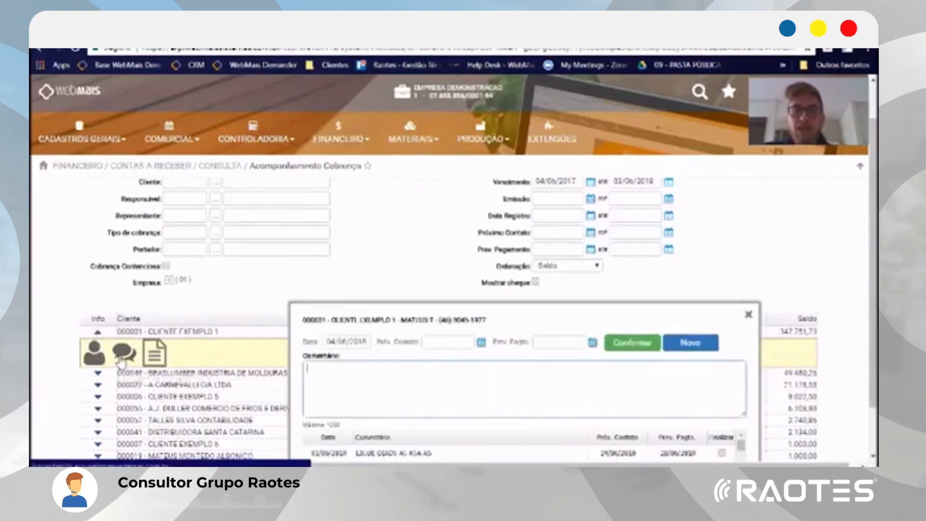
scroll(861, 293, "down", 1)
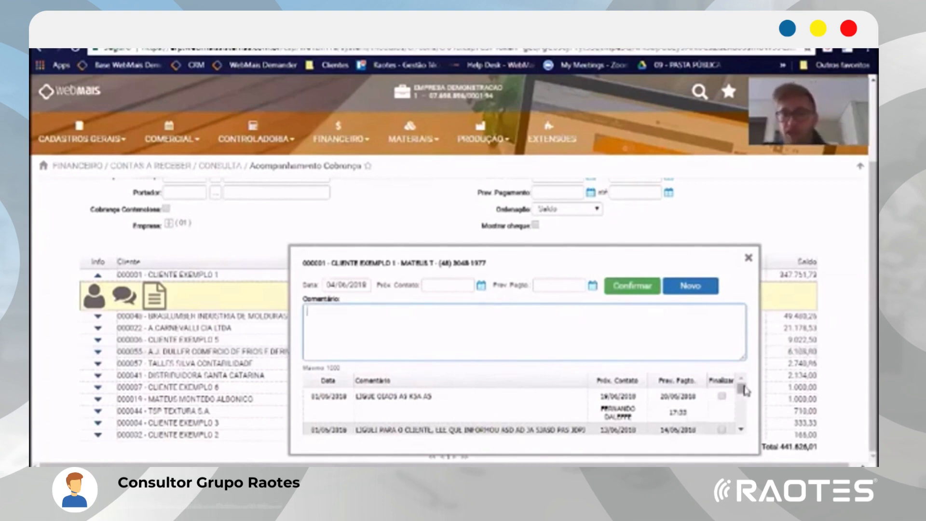
left_click_drag(746, 391, 744, 416)
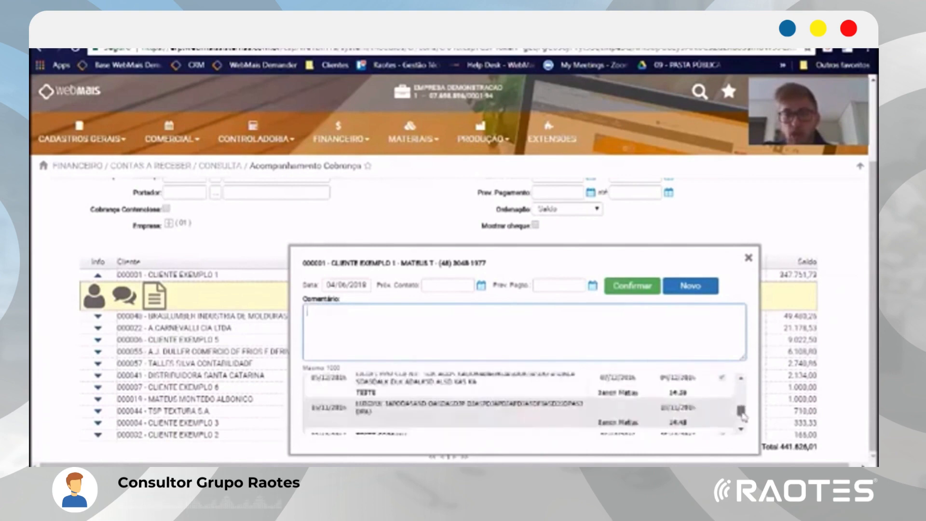
scroll(742, 419, "up", 5)
left_click(459, 287)
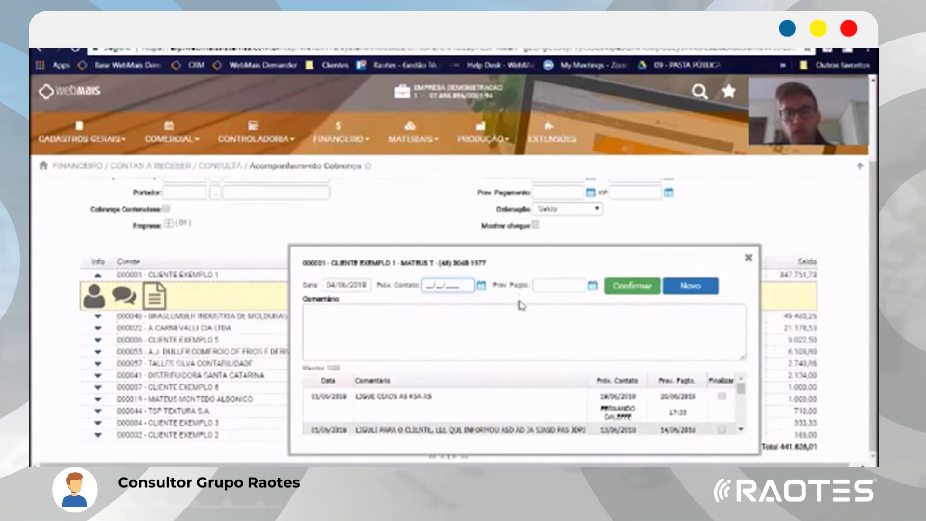
left_click(748, 259)
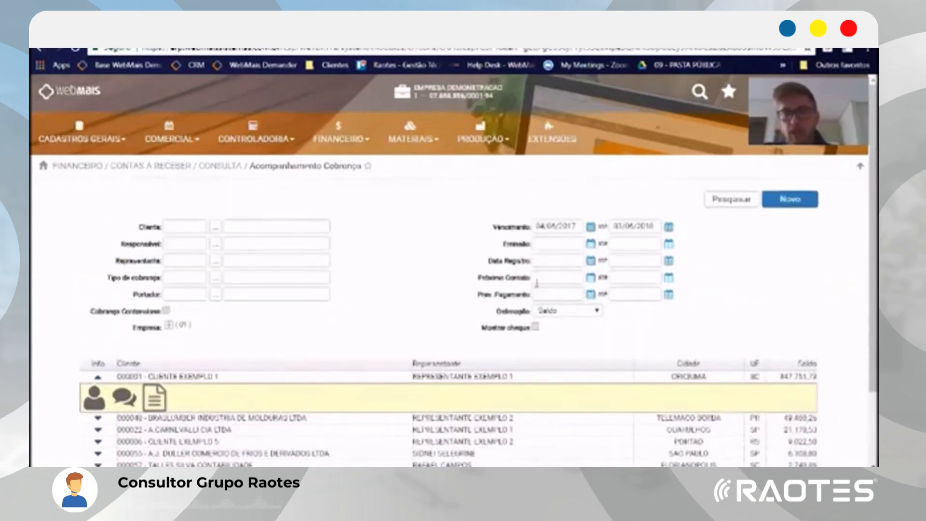
left_click_drag(486, 284, 523, 284)
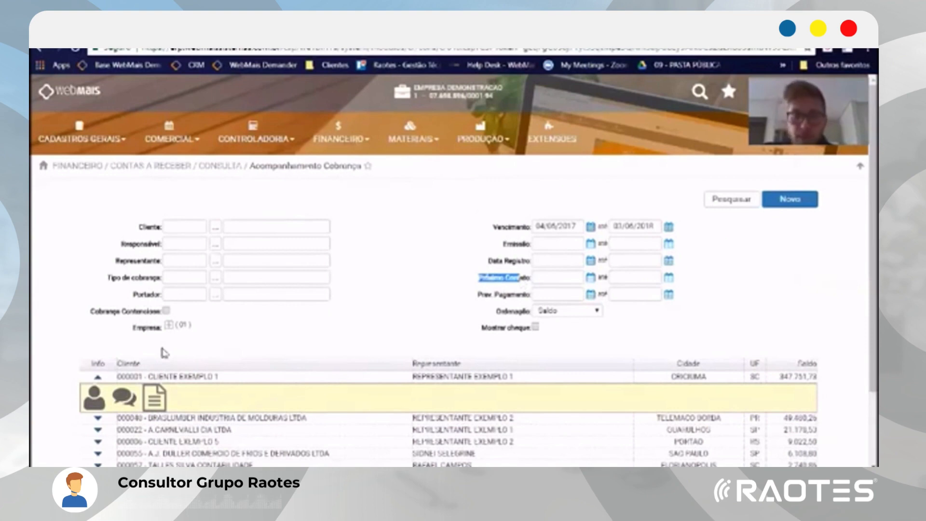
- Open the client profile report for CLIENTE EXEMPLO 1, review its payment history and overdue documents, and close it
left_click(101, 407)
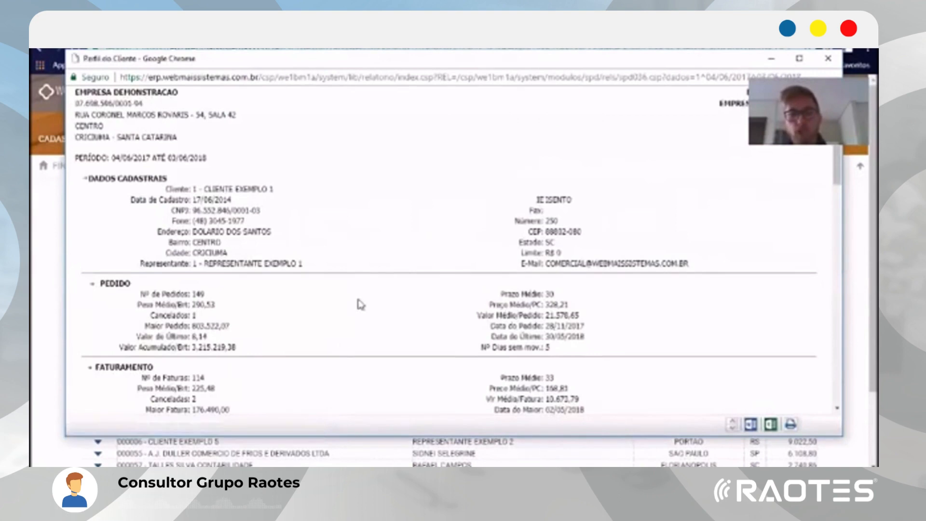
scroll(361, 304, "down", 3)
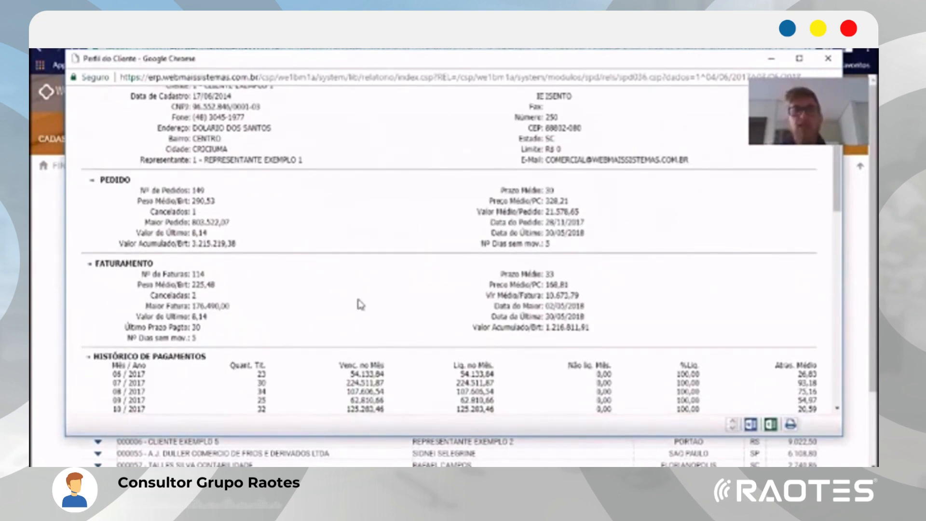
scroll(361, 305, "down", 3)
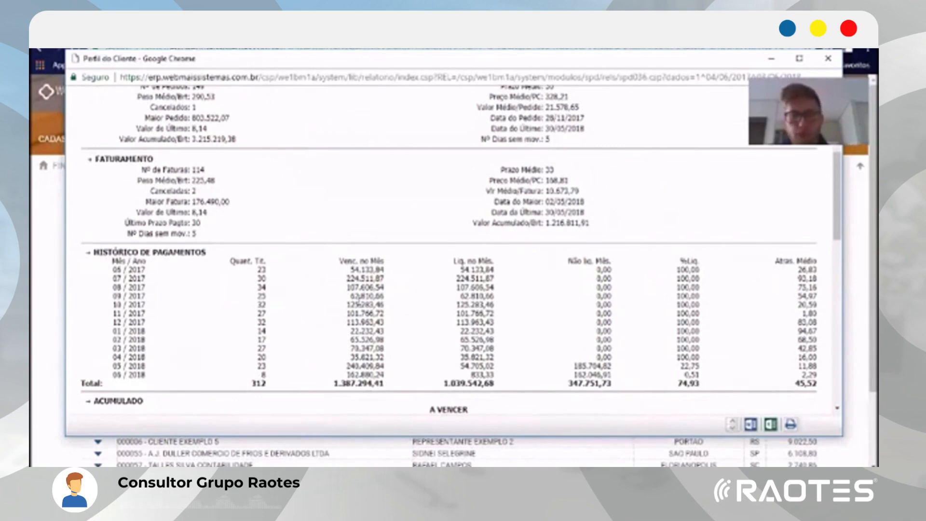
scroll(359, 304, "down", 20)
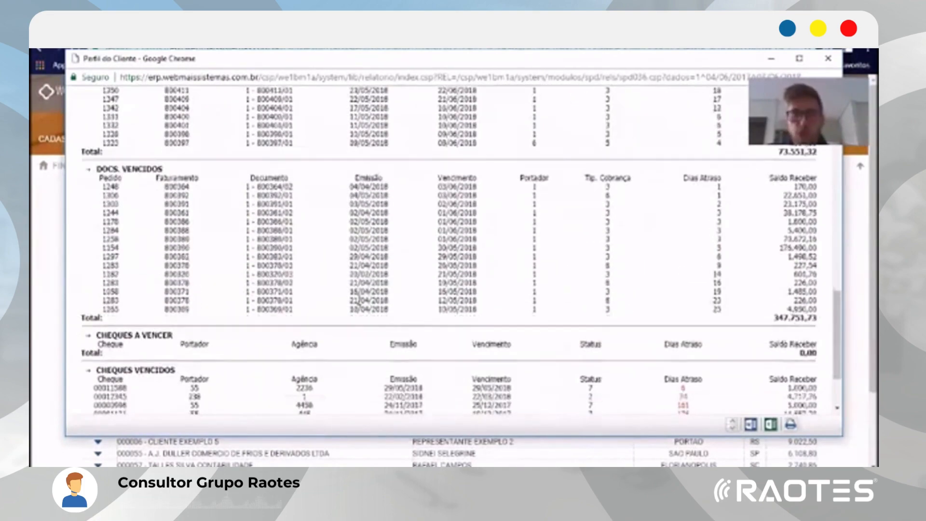
scroll(359, 299, "down", 3)
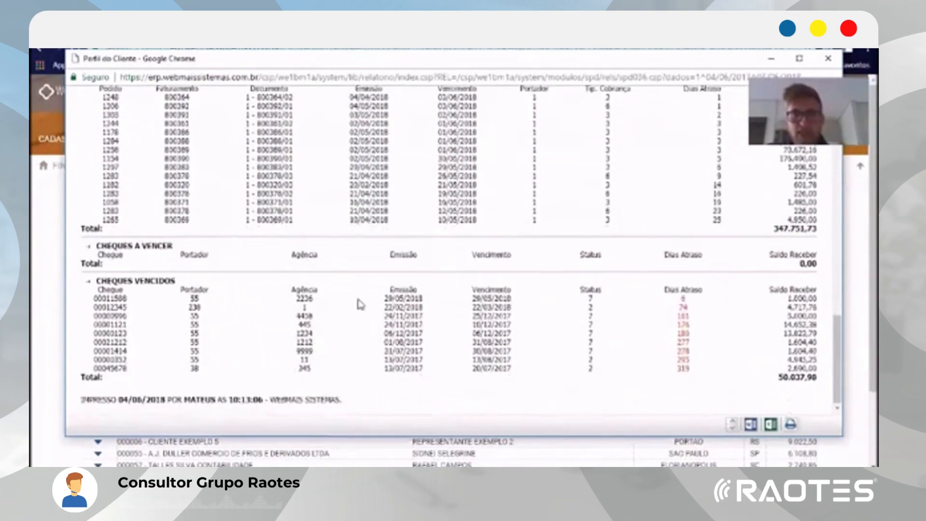
scroll(558, 314, "up", 3)
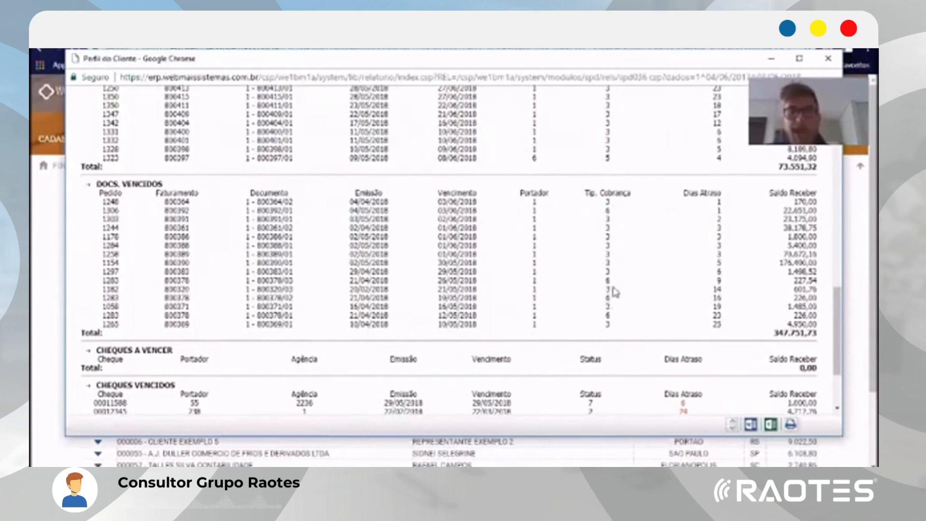
left_click(830, 59)
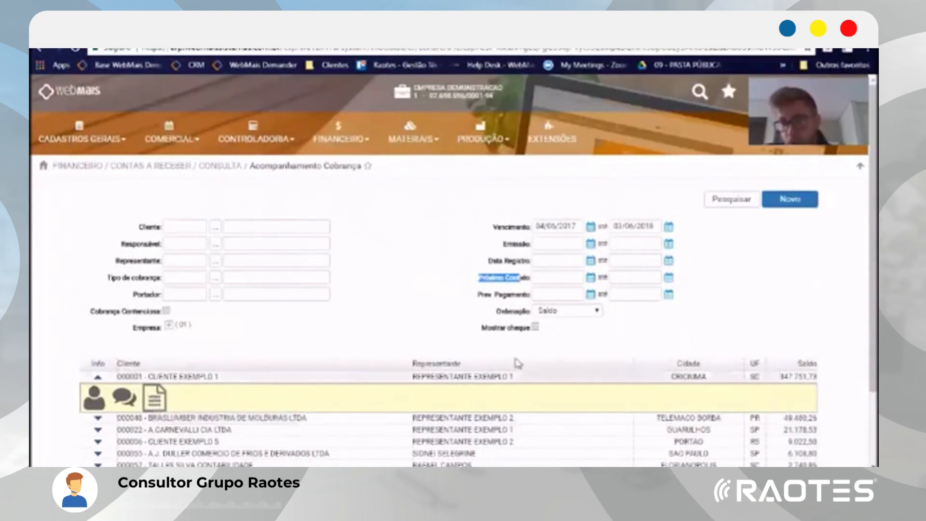
- Open the report of open receivable titles for CLIENTE EXEMPLO 1, review its titles and totals, and close it
left_click(155, 398)
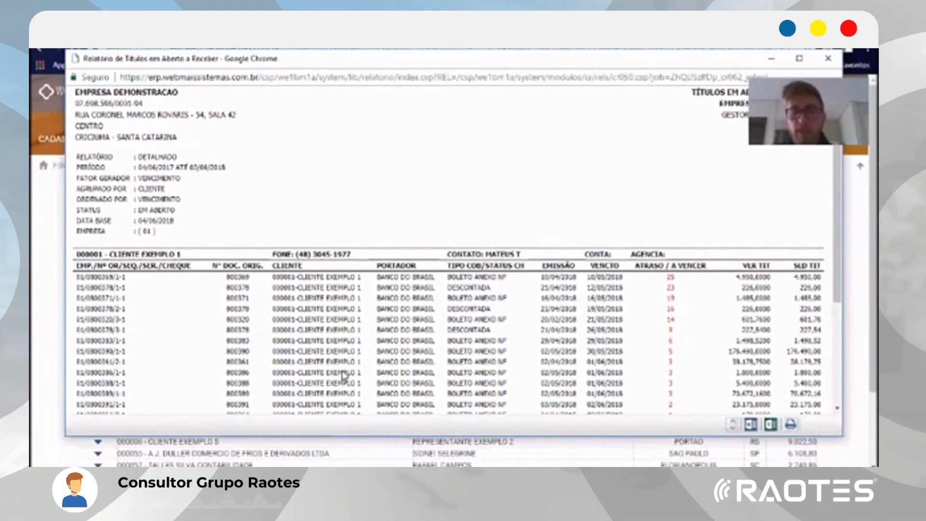
scroll(377, 357, "down", 3)
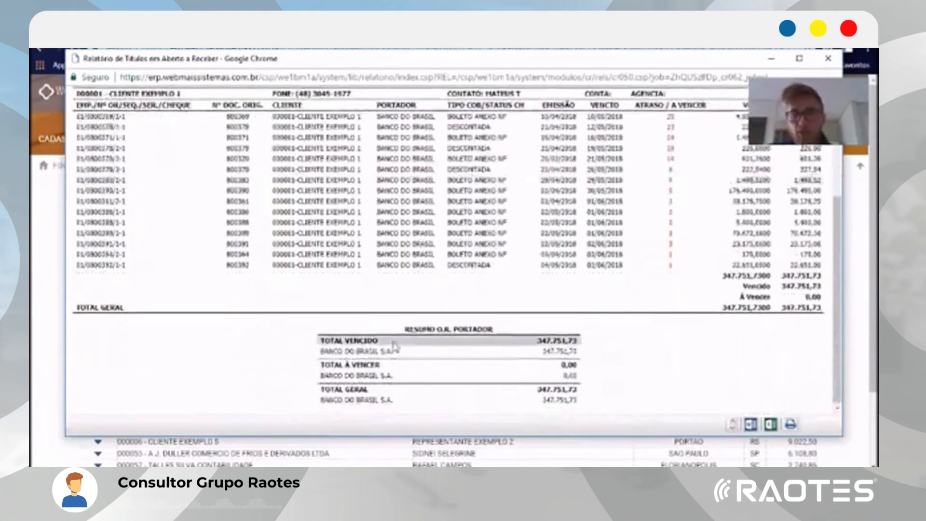
scroll(393, 345, "up", 3)
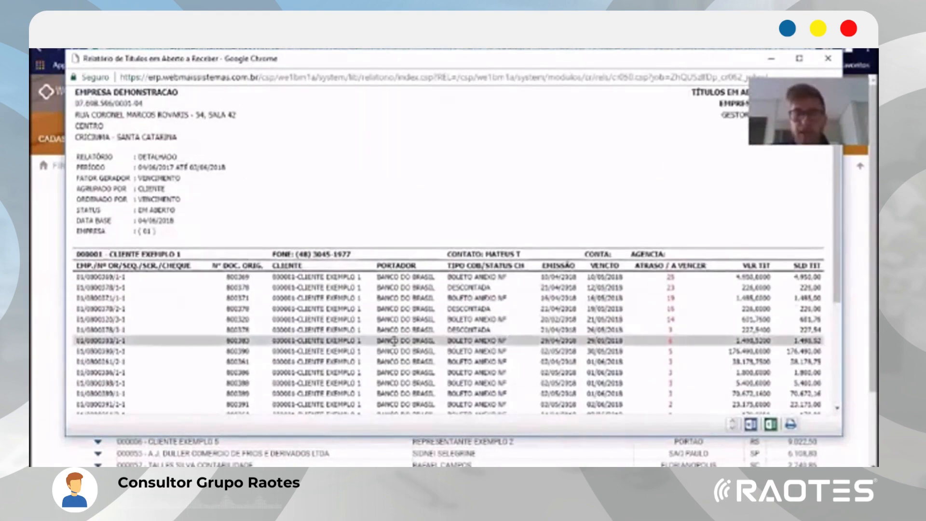
left_click(828, 59)
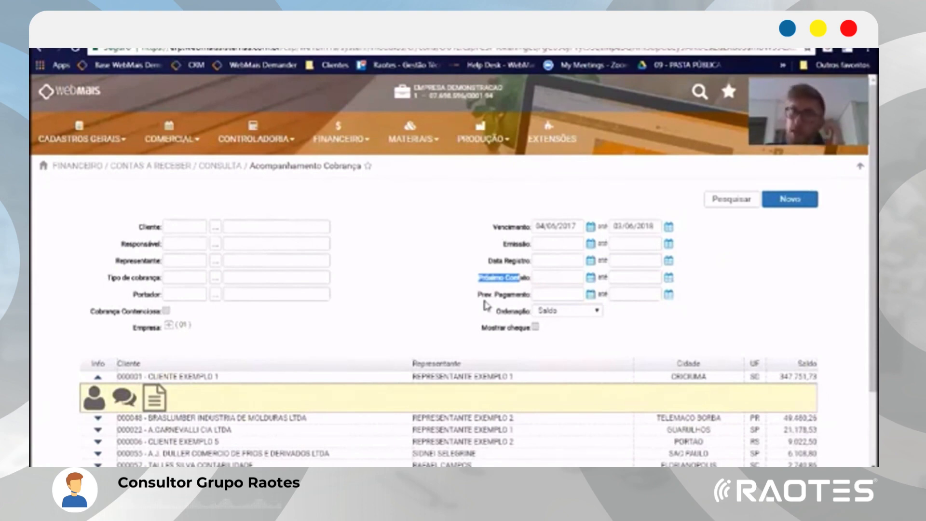
- Open the Índice de Liquidez query for accounts receivable in the financial module
left_click(341, 145)
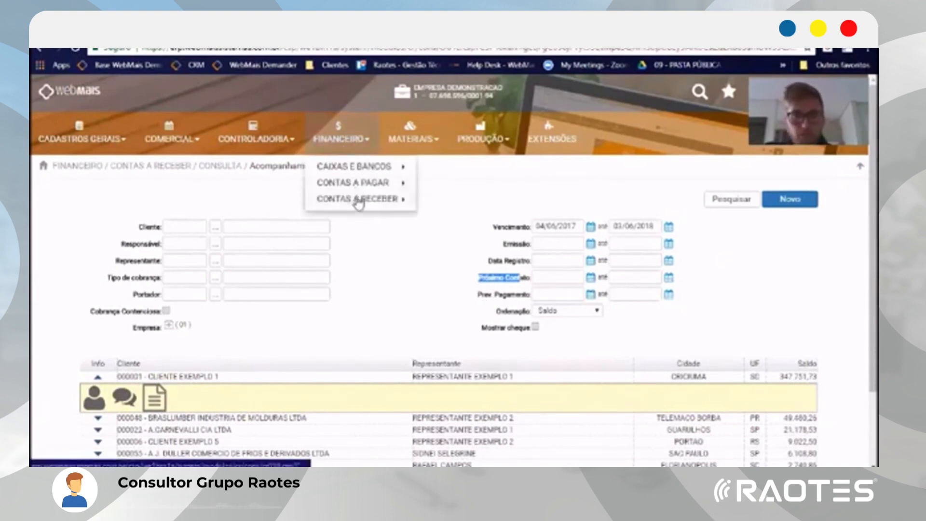
mouse_move(413, 206)
mouse_move(441, 220)
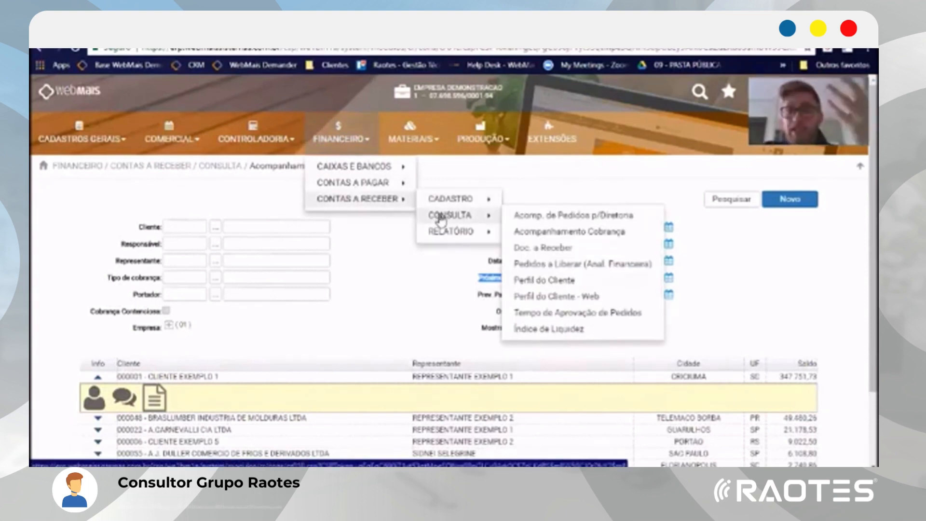
left_click(545, 333)
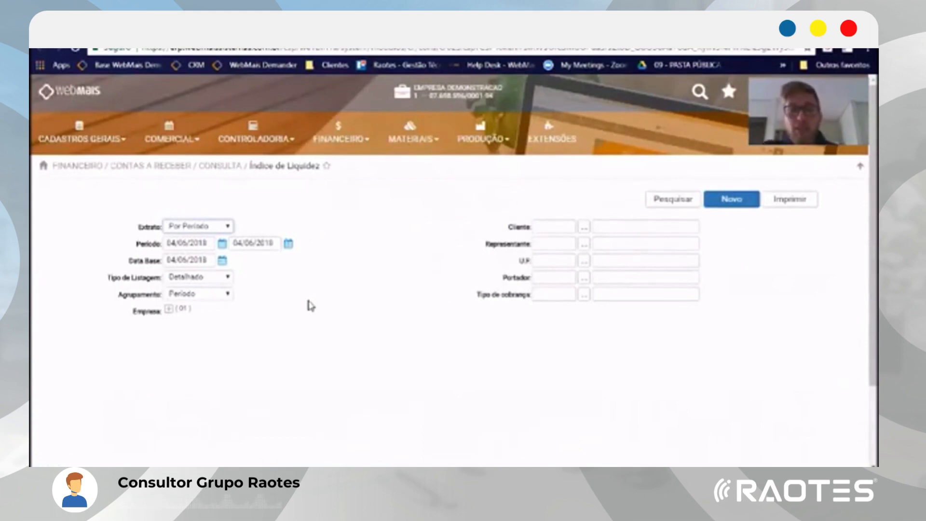
- Set the start of the liquidity query period to 01/01/2018 and run the search
left_click(222, 243)
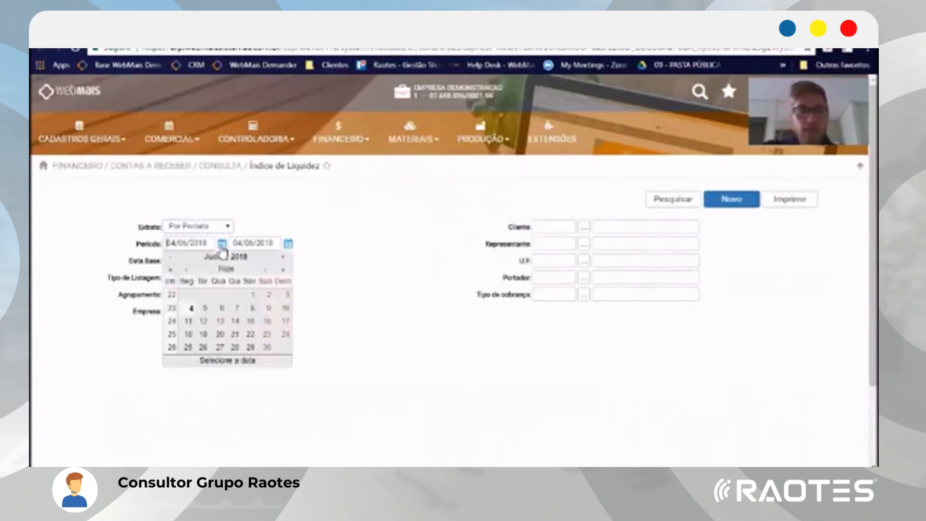
left_click(186, 271)
left_click(186, 270)
left_click(186, 271)
left_click(186, 270)
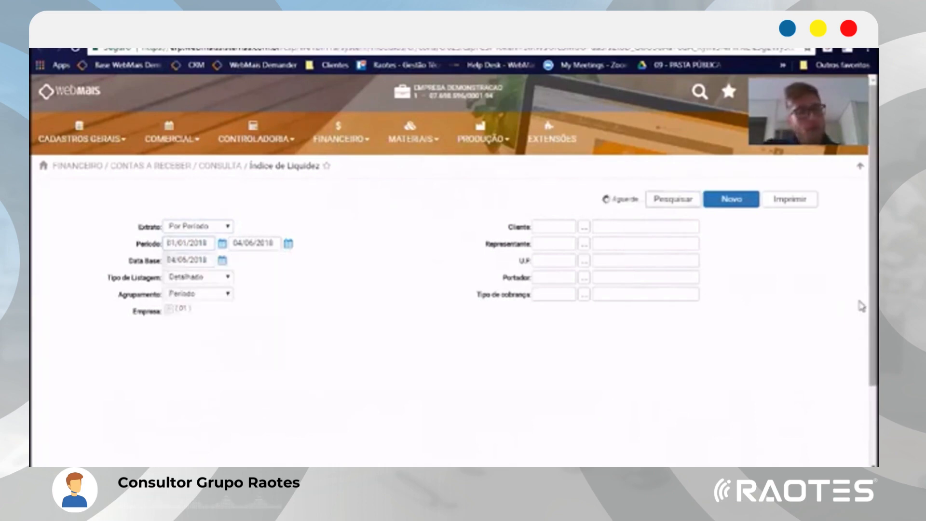
- Open the detailed report of open titles behind the 05/2018 balance in the liquidity results
scroll(861, 315, "down", 1)
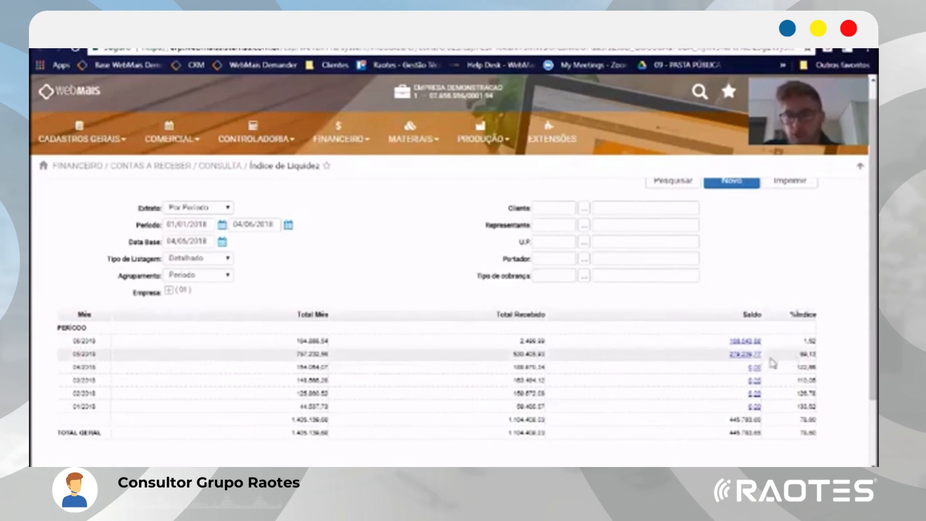
left_click(740, 358)
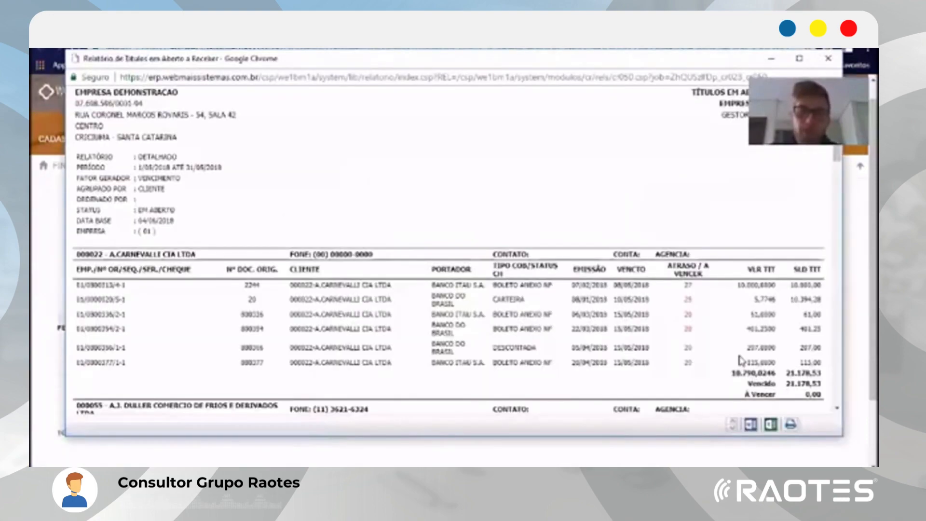
- Review the overdue titles per customer and the grand total in the 05/2018 open titles report, and close the report
scroll(675, 347, "down", 6)
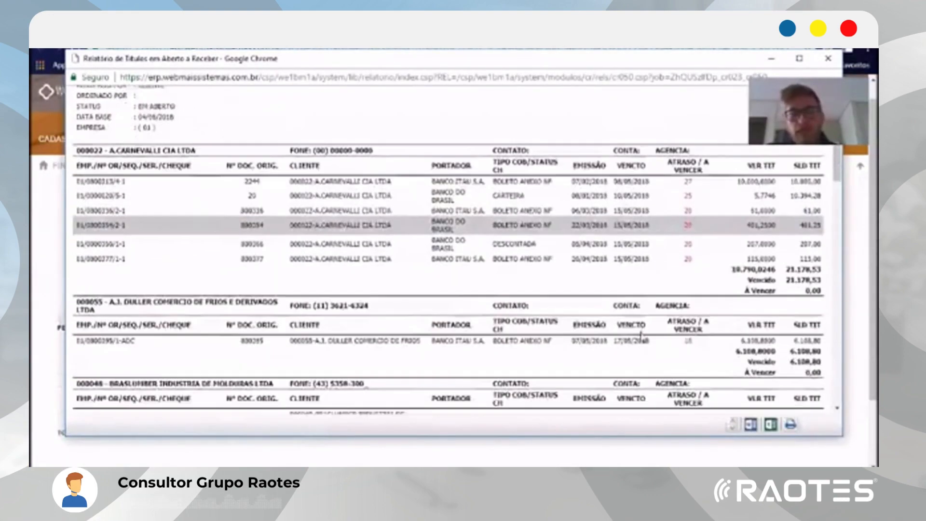
scroll(643, 336, "down", 5)
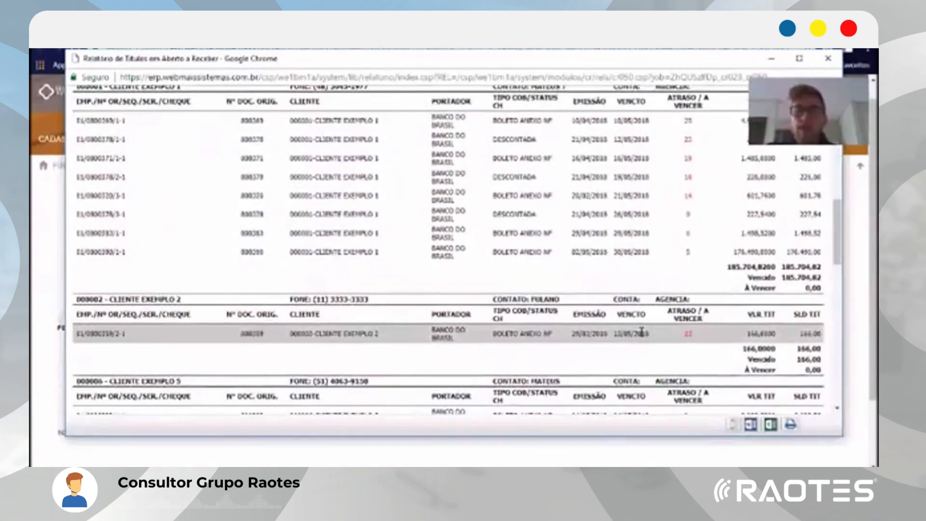
scroll(642, 332, "down", 3)
scroll(642, 331, "down", 10)
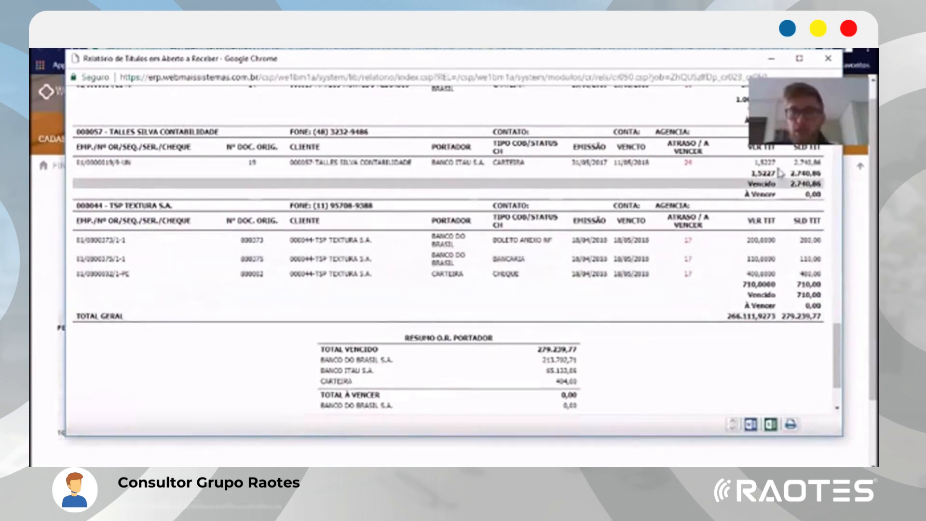
left_click(828, 60)
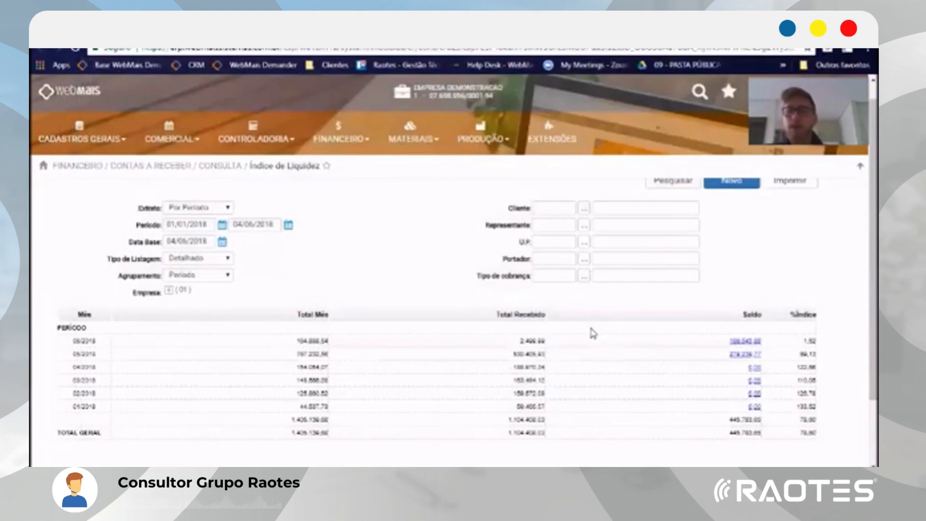
- Run the liquidity query filtered by the customer CLIENTE EXEMPLO 1 and highlight the overall index percentage in its results
scroll(593, 333, "up", 1)
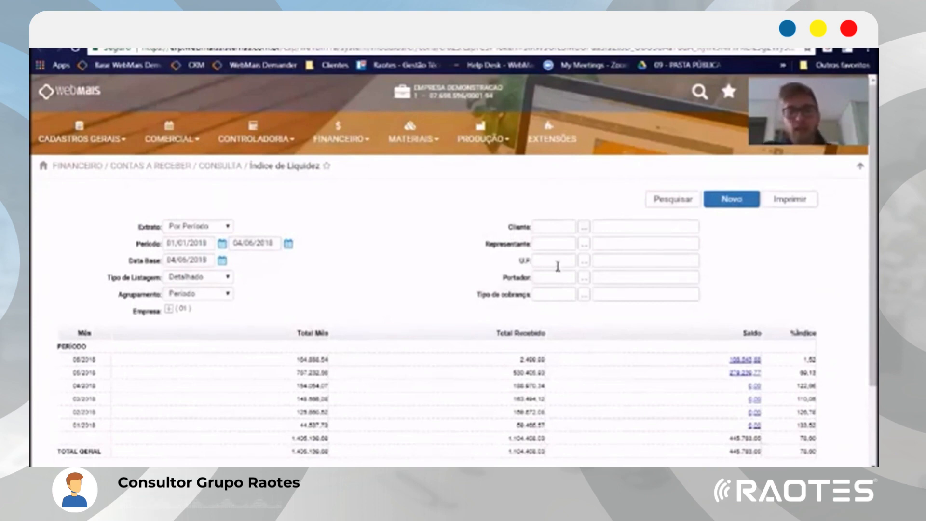
left_click(548, 229)
type("1")
key("Tab")
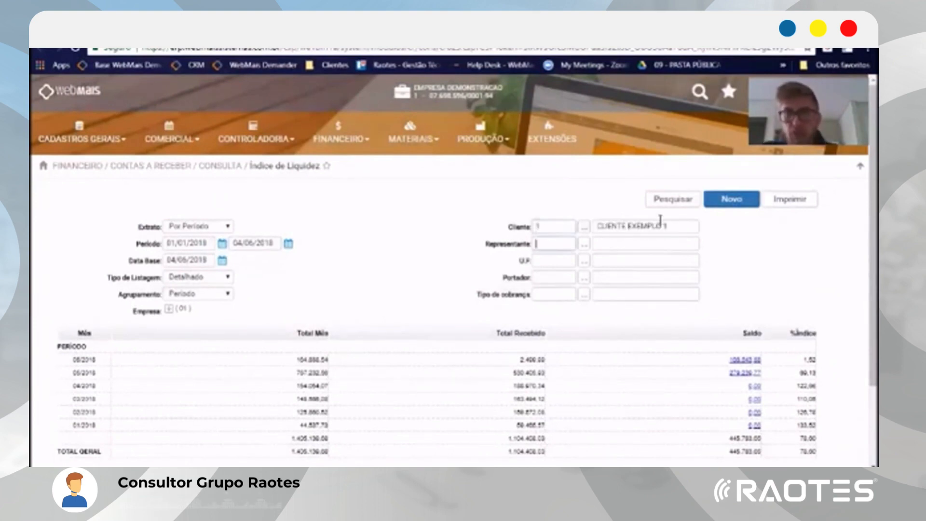
left_click(671, 202)
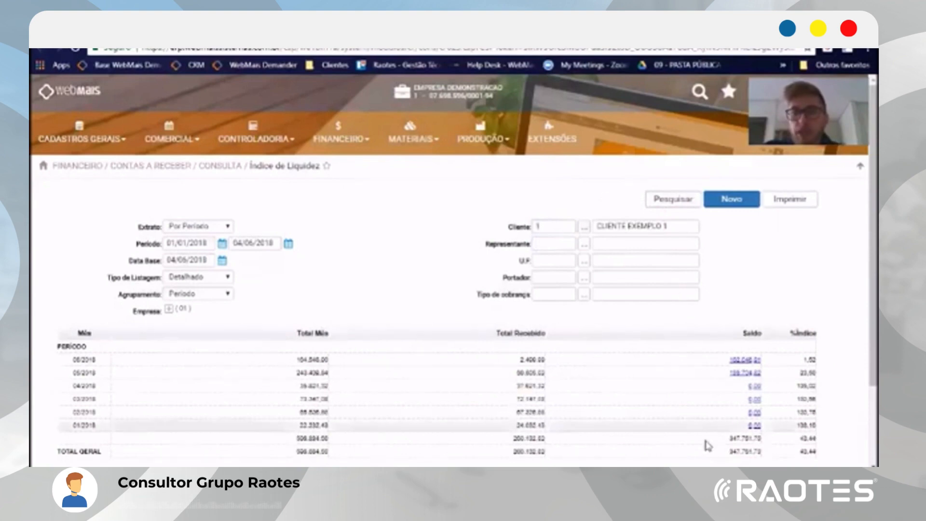
scroll(861, 358, "down", 1)
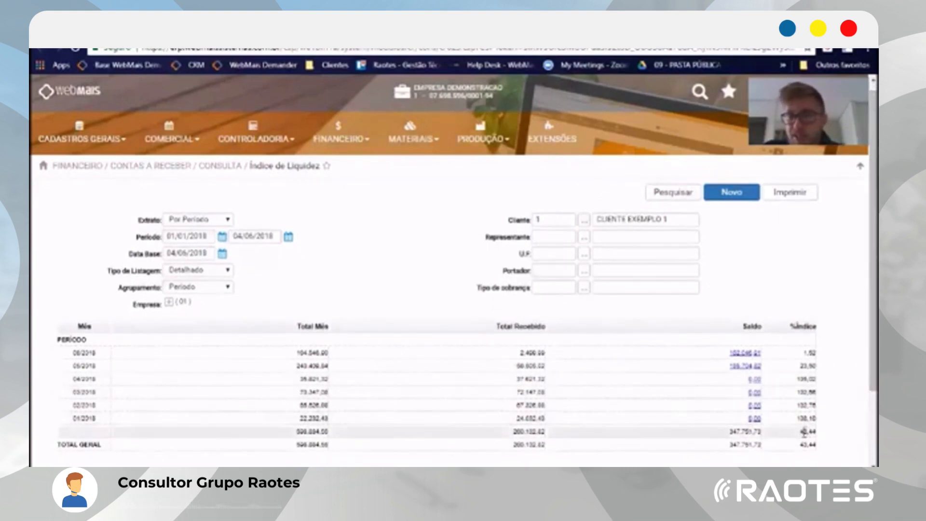
mouse_move(802, 430)
left_mouse_down()
mouse_move(818, 440)
mouse_move(816, 428)
left_mouse_up()
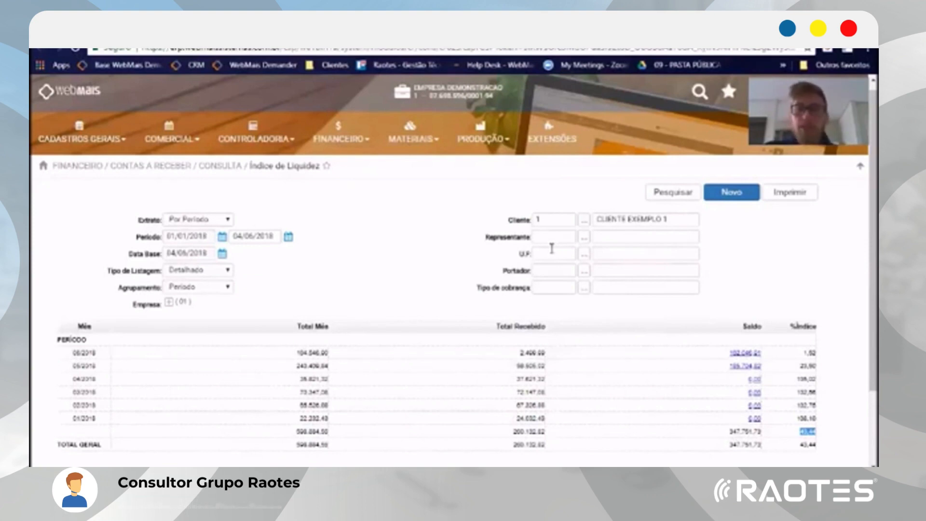
- View the available options for the Portador and Tipo de cobrança filters, closing each lookup list without choosing one
left_click(555, 269)
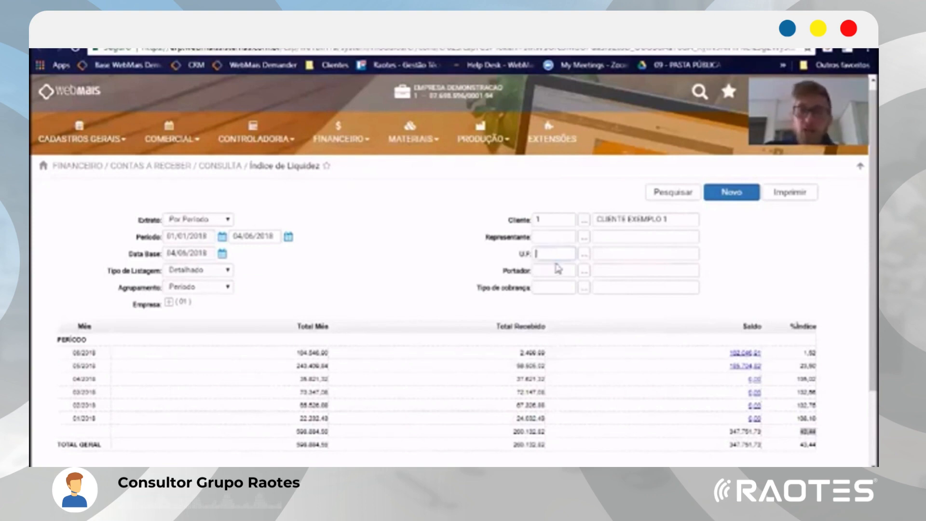
left_click(583, 270)
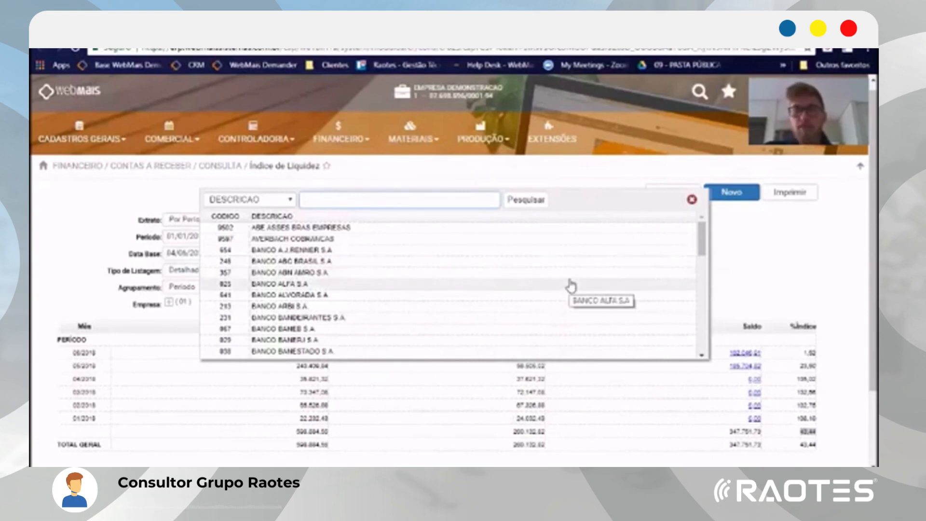
left_click(693, 205)
left_click(576, 288)
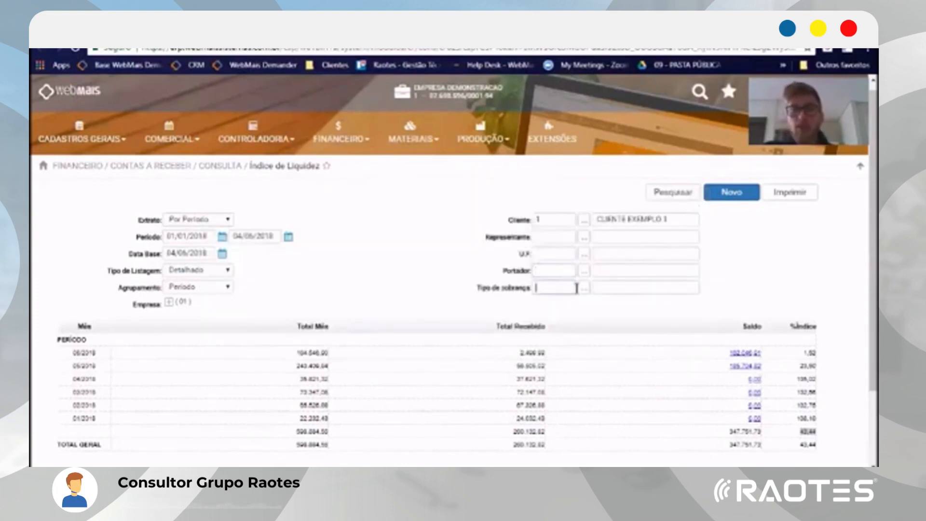
left_click(584, 289)
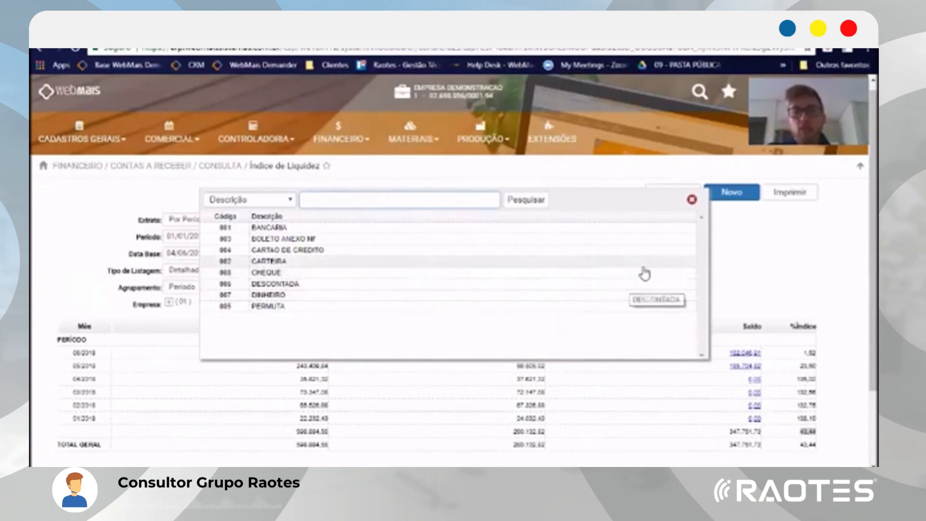
left_click(692, 201)
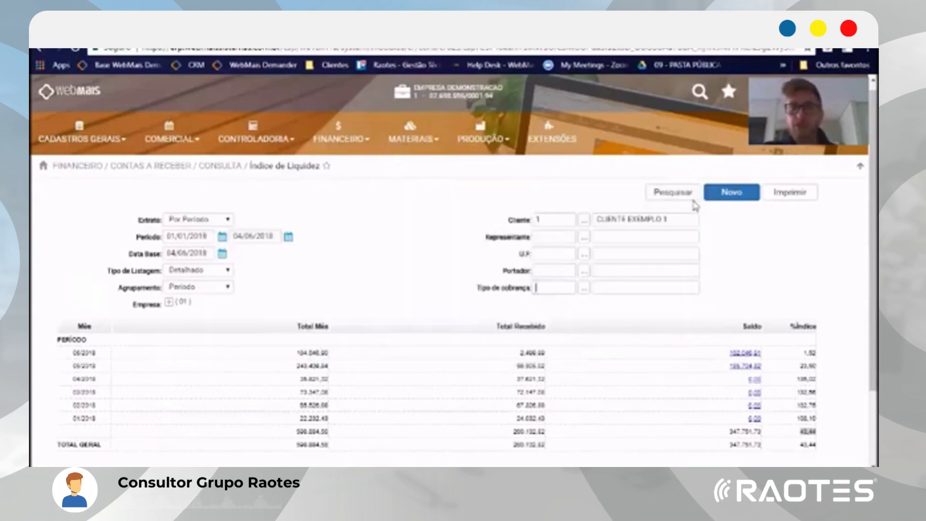